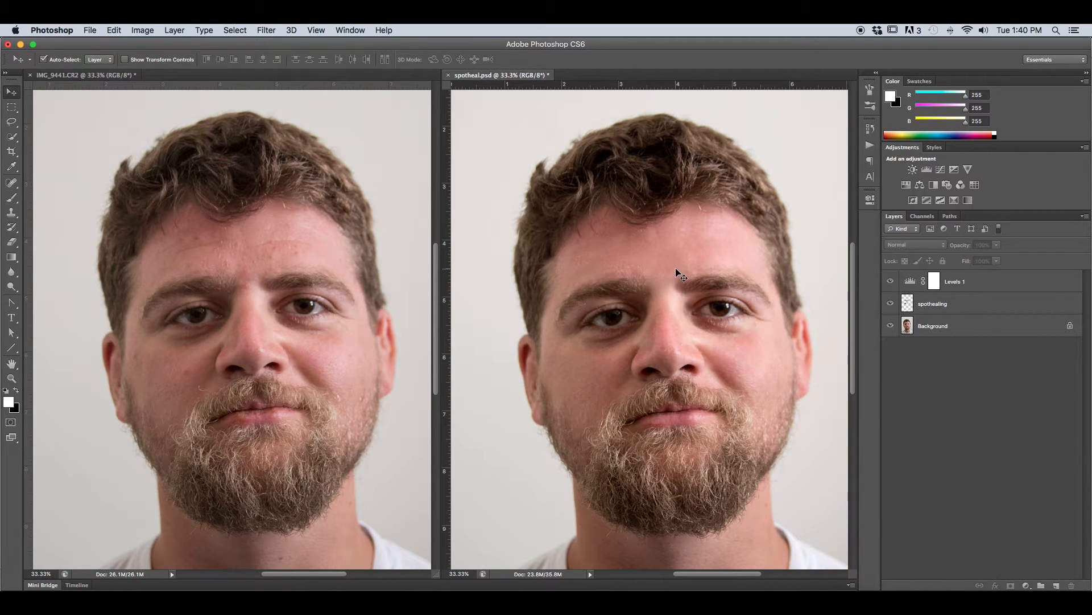
# Step: Compare the retouched portrait in spotheal.psd before and after healing by toggling the spothealing layer's visibility
pyautogui.click(890, 303)
pyautogui.click(891, 304)
pyautogui.click(890, 303)
pyautogui.click(891, 303)
pyautogui.click(891, 304)
pyautogui.click(891, 303)
pyautogui.click(891, 305)
pyautogui.click(891, 305)
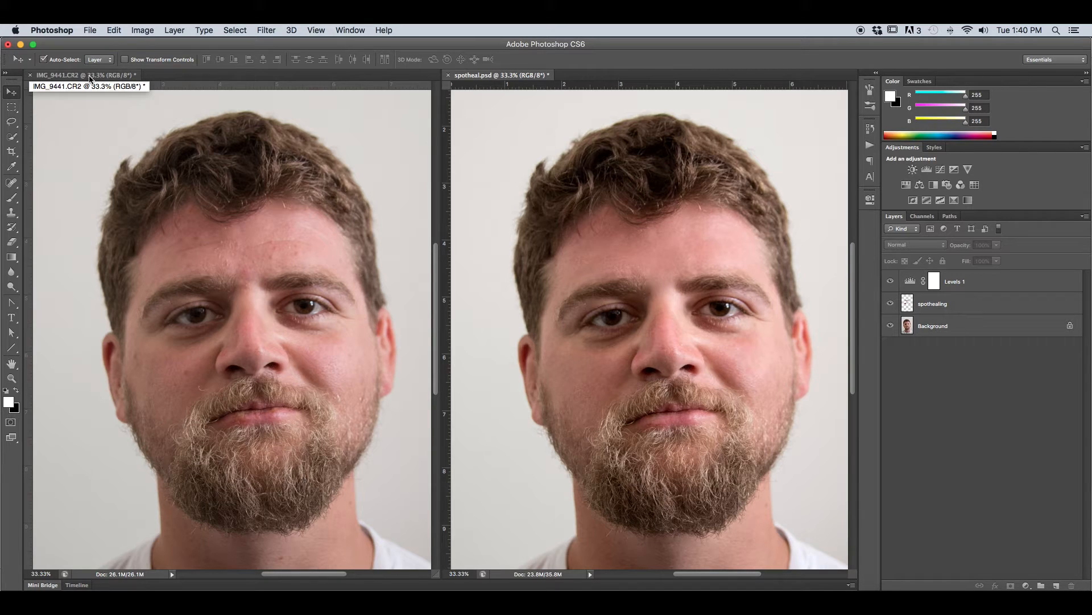
# Step: Make IMG_9441.CR2 the active document and consolidate all open images into tabs
pyautogui.click(89, 78)
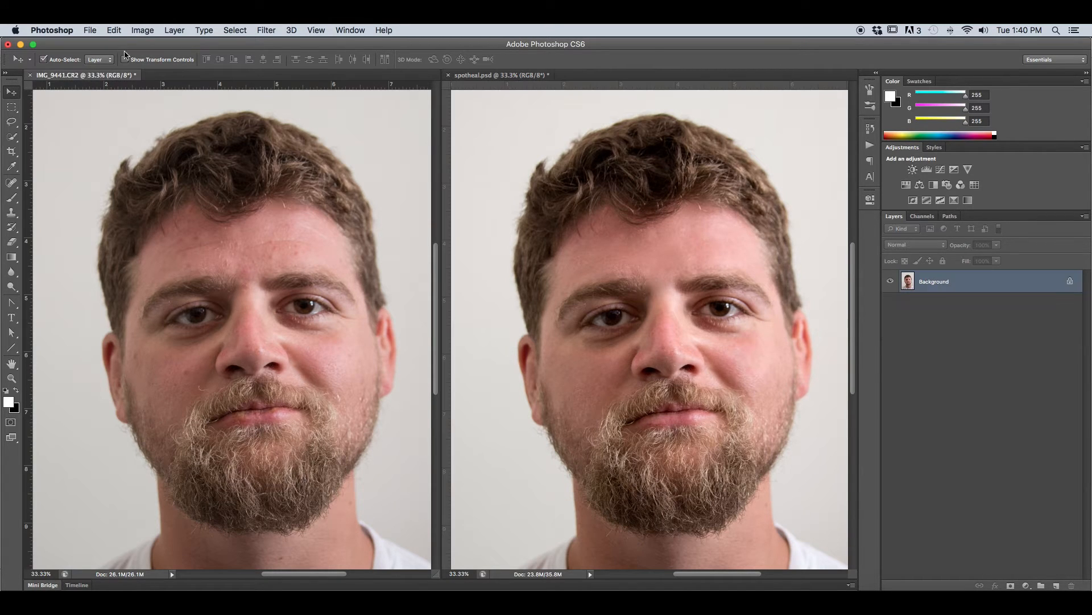
pyautogui.click(350, 30)
pyautogui.moveTo(357, 45)
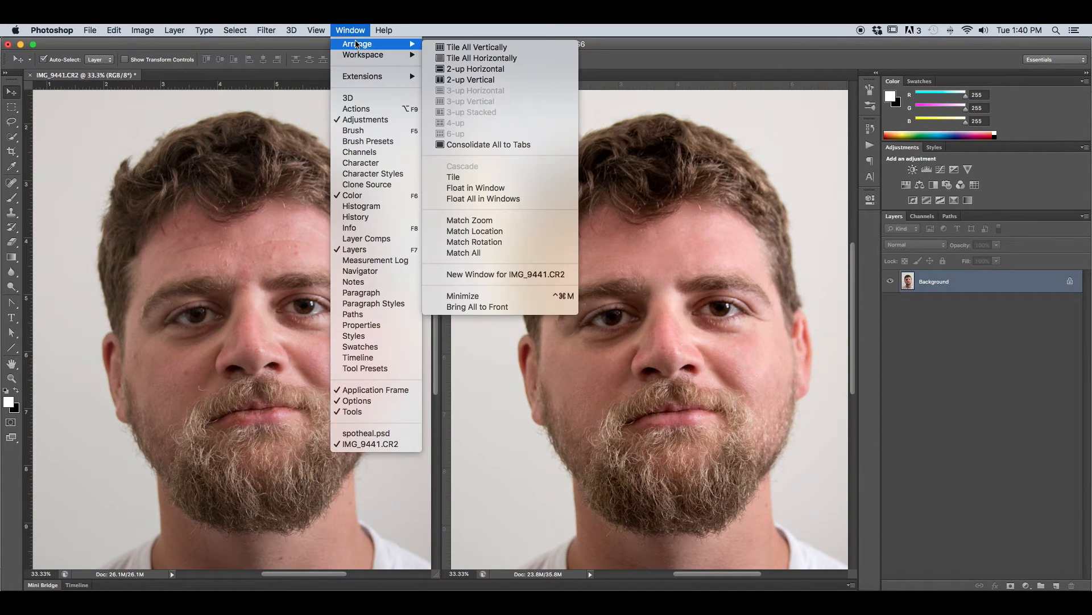
pyautogui.click(470, 144)
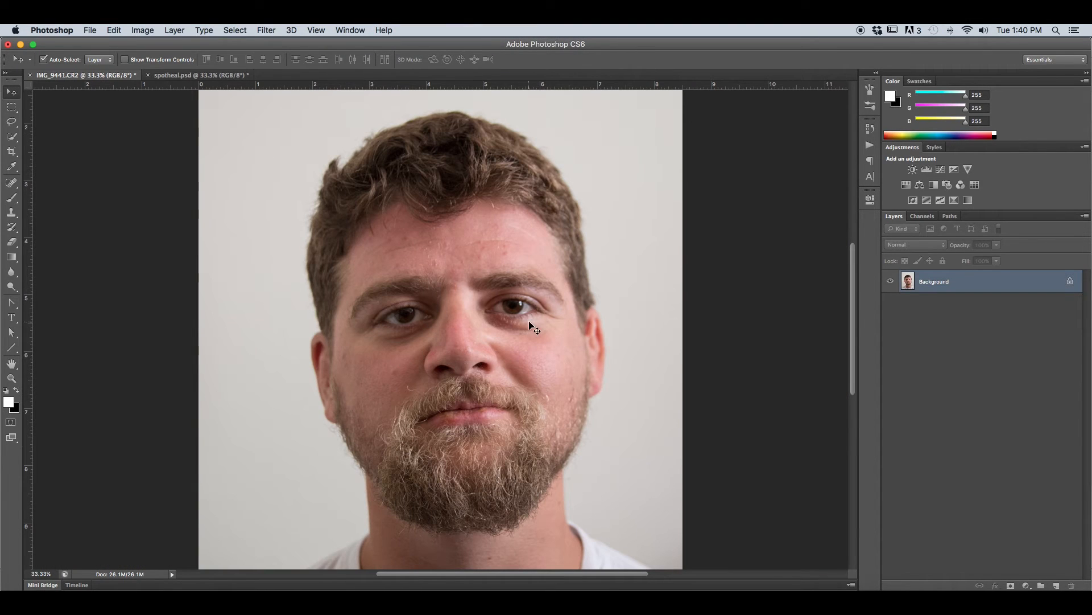
# Step: Add a new empty layer above the Background and name it spothealing
pyautogui.click(1057, 585)
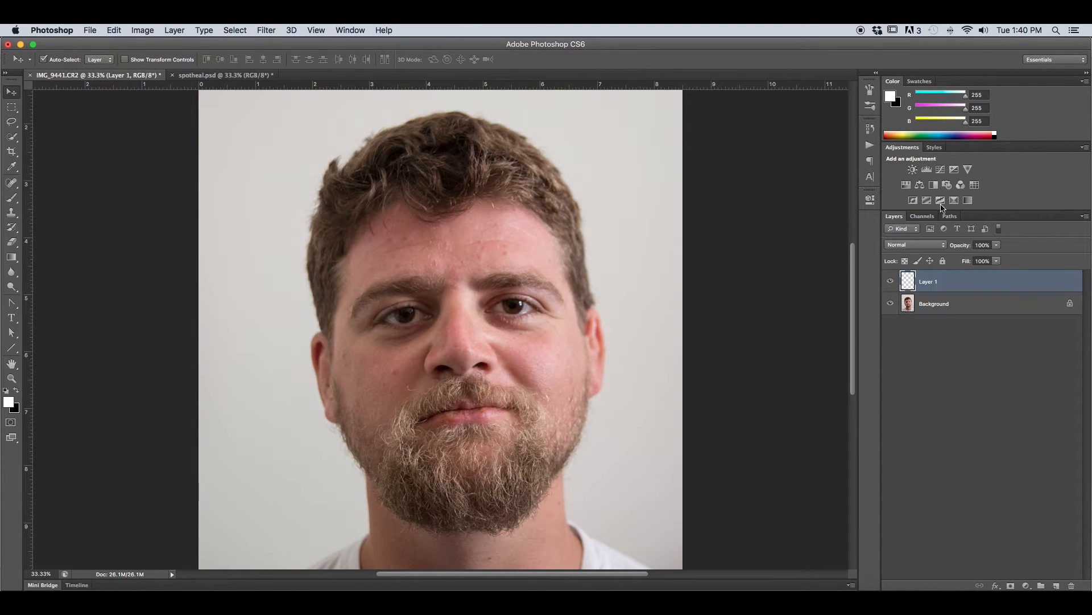
pyautogui.doubleClick(934, 281)
pyautogui.write('spothealing')
pyautogui.press('Return')
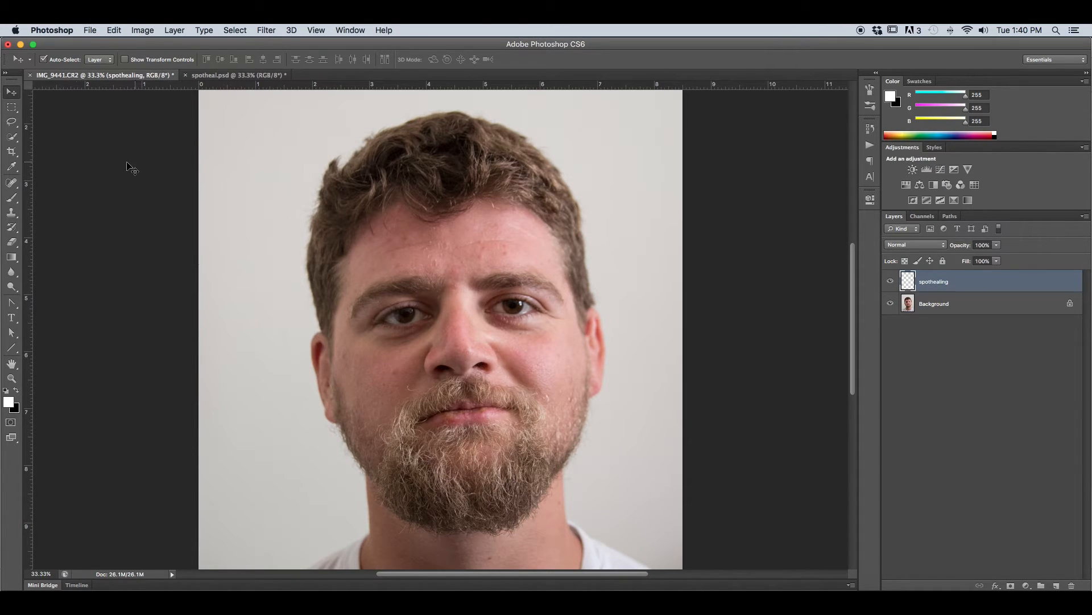
# Step: Choose the Spot Healing Brush tool and set its brush hardness to 45%
pyautogui.click(12, 183)
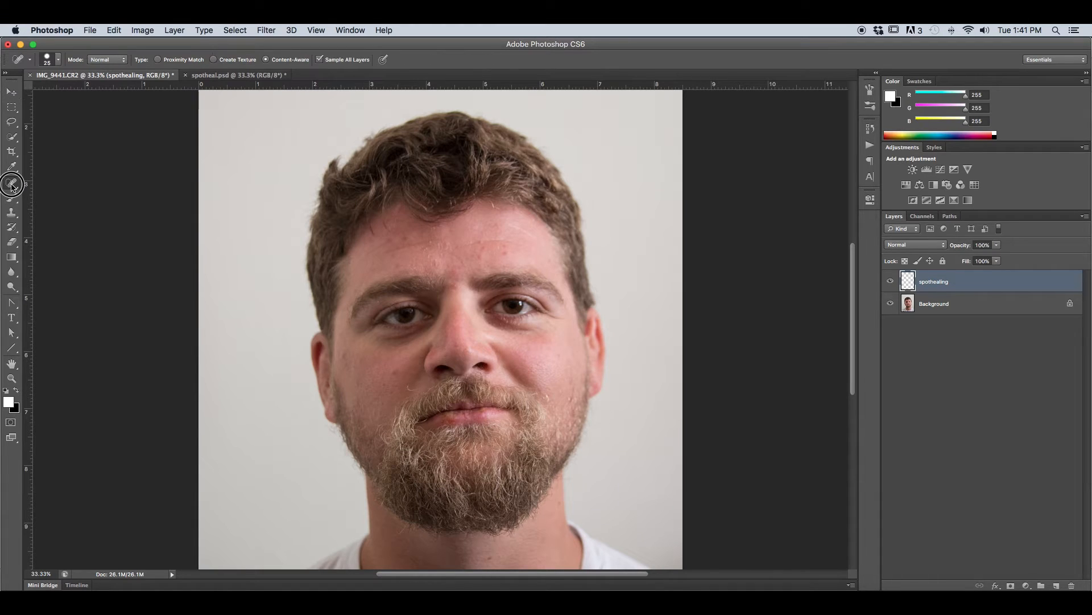
pyautogui.click(12, 186)
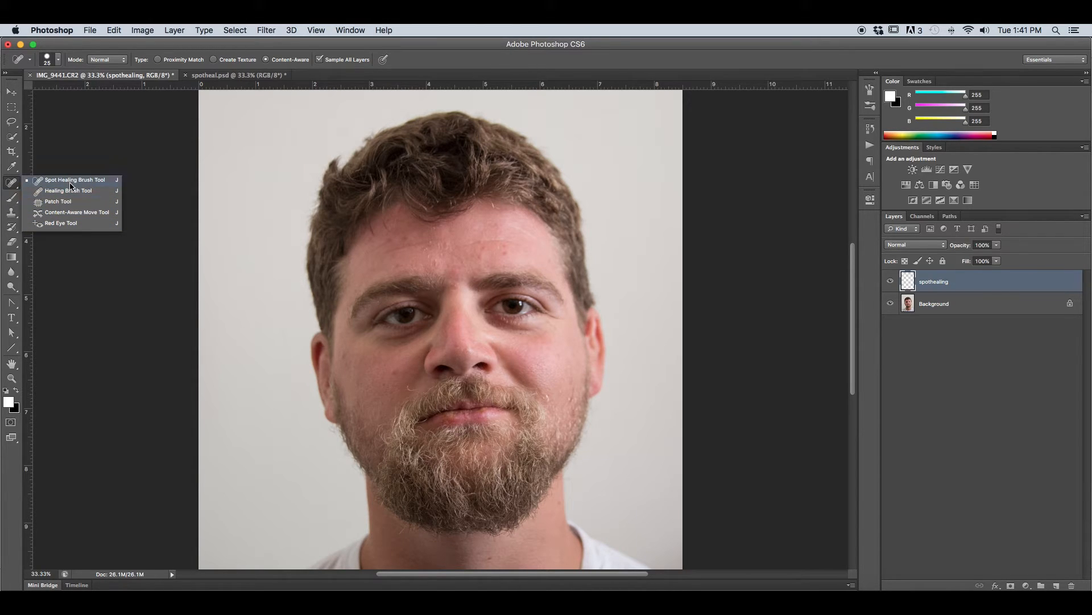
pyautogui.click(114, 180)
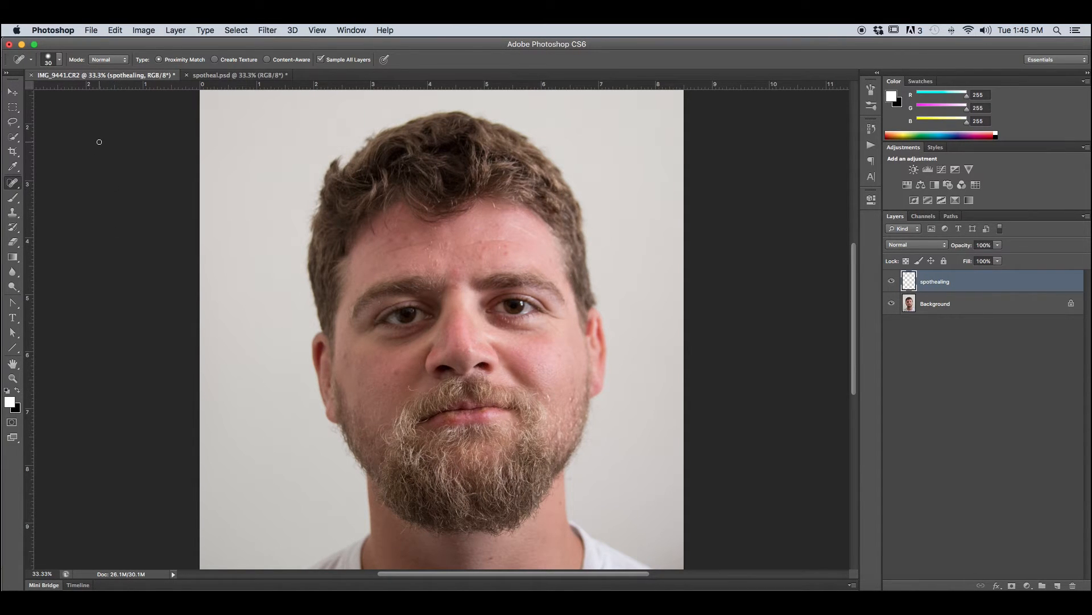
pyautogui.click(59, 60)
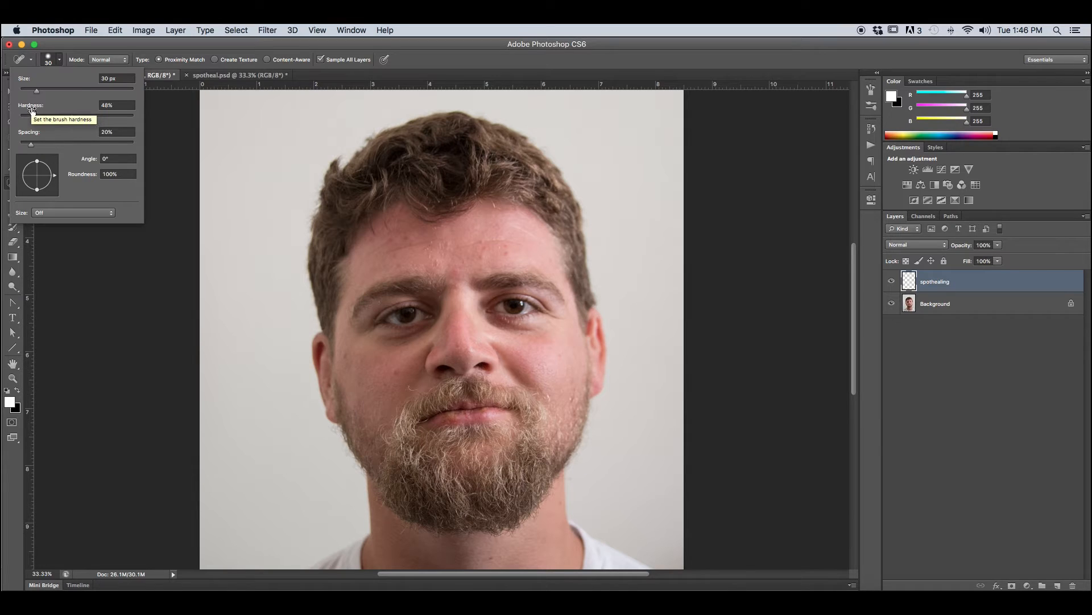
pyautogui.click(75, 119)
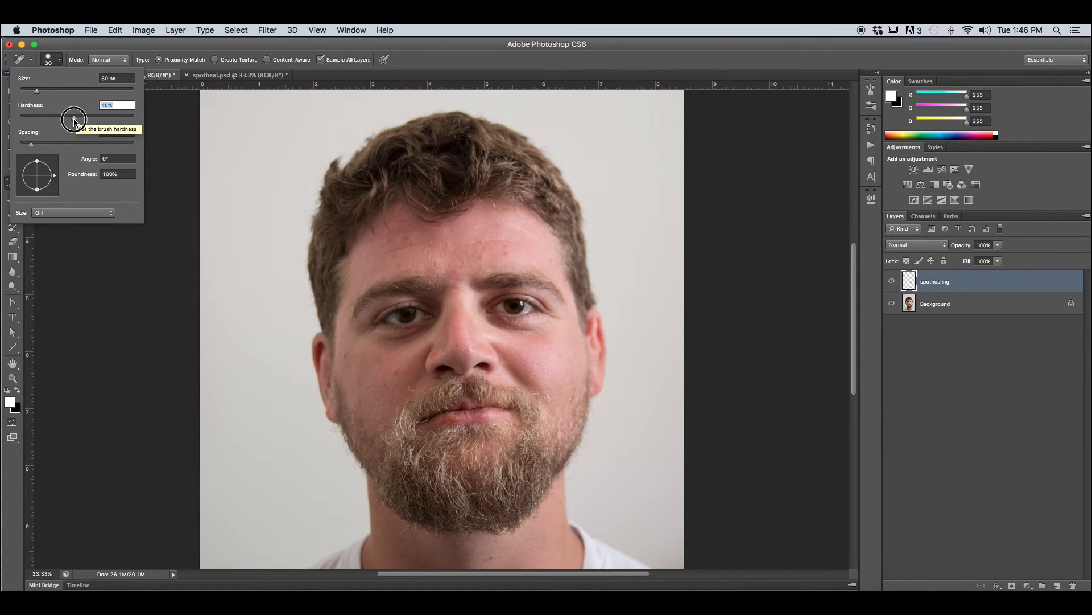
pyautogui.moveTo(75, 120); pyautogui.dragTo(72, 121)
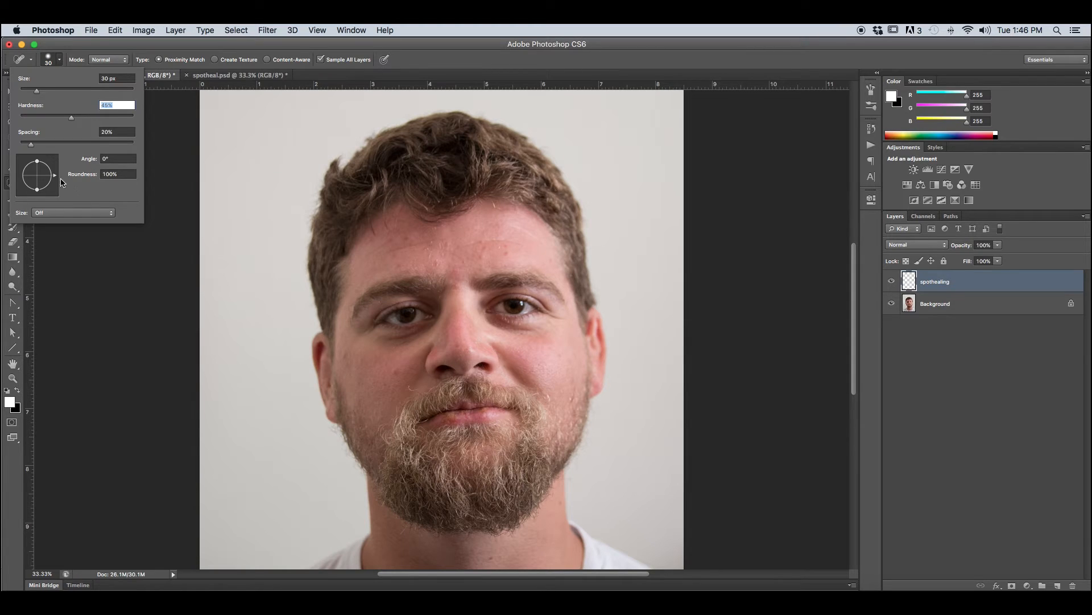
pyautogui.click(61, 60)
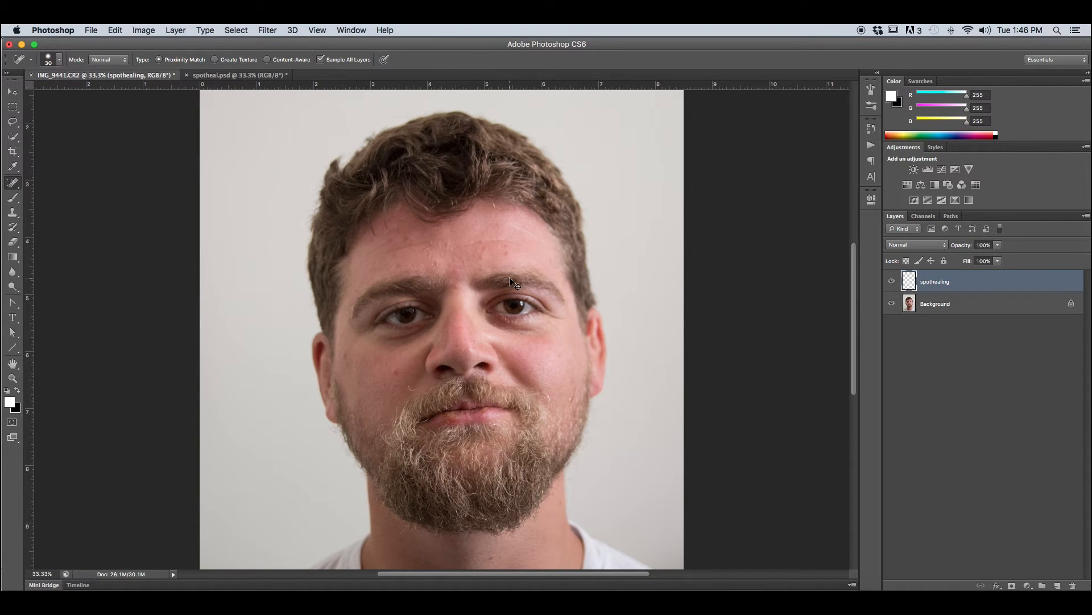
# Step: Heal the blemish in the middle of the forehead with a slightly larger brush and compare it with the spothealing layer hidden
pyautogui.press('super+plus')
pyautogui.press('super+plus')
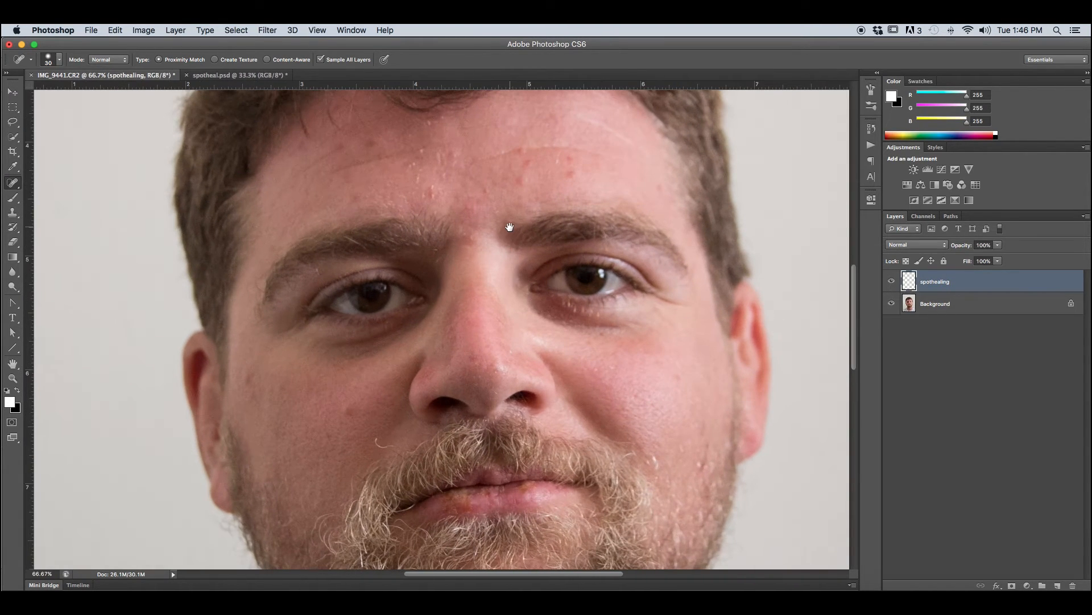
pyautogui.moveTo(509, 226); pyautogui.dragTo(451, 307)
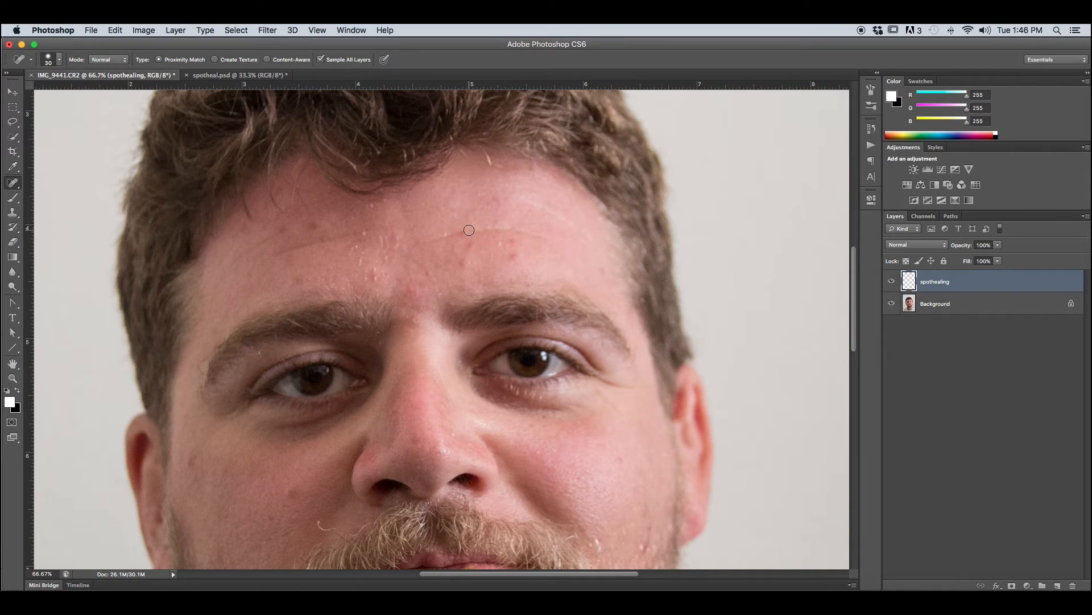
pyautogui.press(']')
pyautogui.press(']')
pyautogui.click(464, 232)
pyautogui.click(892, 281)
pyautogui.click(892, 281)
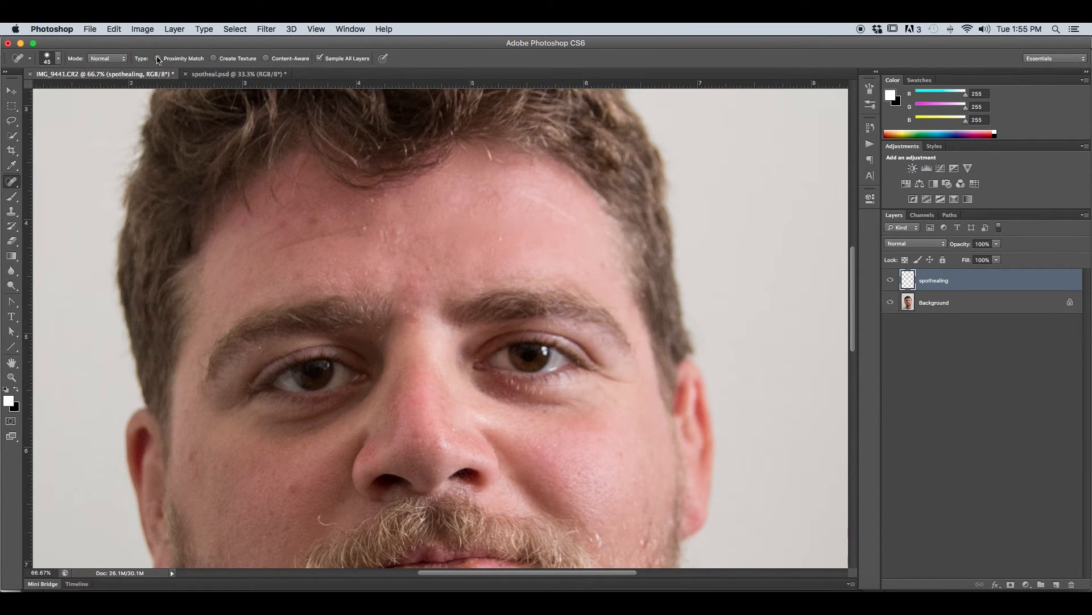
# Step: Set the healing type to Create Texture and heal the spots above the right eyebrow and mid-forehead
pyautogui.click(215, 59)
pyautogui.click(500, 245)
pyautogui.click(602, 263)
pyautogui.click(426, 266)
pyautogui.click(402, 248)
# Step: Set the healing type to Content-Aware and heal the left forehead and the area above the left eyebrow, reducing the brush to 25 px
pyautogui.click(267, 59)
pyautogui.click(360, 227)
pyautogui.click(337, 234)
pyautogui.press('[')
pyautogui.press('[')
pyautogui.click(296, 276)
pyautogui.click(325, 233)
pyautogui.click(305, 241)
pyautogui.click(309, 297)
pyautogui.moveTo(310, 293)
pyautogui.mouseDown()
pyautogui.moveTo(299, 317)
pyautogui.moveTo(338, 289)
pyautogui.moveTo(343, 300)
pyautogui.moveTo(393, 293)
pyautogui.mouseUp()
# Step: Heal the small blemishes on both cheeks and below the right eye
pyautogui.click(293, 486)
pyautogui.click(270, 512)
pyautogui.click(191, 457)
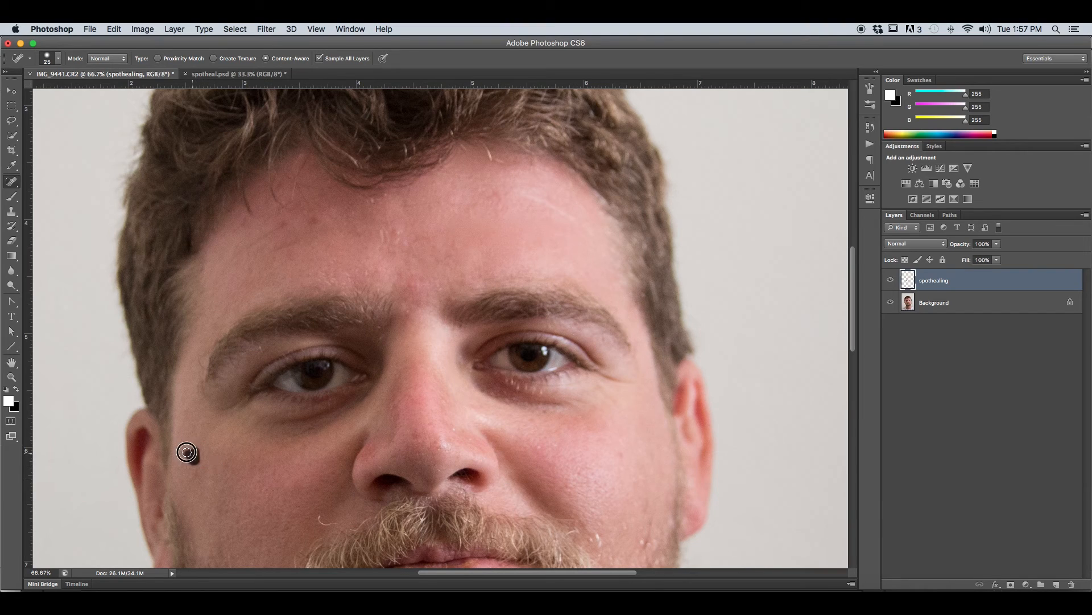
pyautogui.click(622, 452)
pyautogui.click(543, 450)
pyautogui.click(538, 448)
pyautogui.click(545, 411)
# Step: Paint out the remaining marks across the forehead and between the eyebrows
pyautogui.moveTo(384, 231); pyautogui.dragTo(409, 241)
pyautogui.click(408, 282)
pyautogui.click(318, 221)
pyautogui.moveTo(281, 223); pyautogui.dragTo(237, 252)
pyautogui.click(275, 251)
pyautogui.moveTo(500, 188); pyautogui.dragTo(483, 208)
pyautogui.moveTo(416, 305); pyautogui.dragTo(407, 278)
# Step: Compare the whole IMG_9441.CR2 portrait with and without the spothealing layer
pyautogui.press('super+minus')
pyautogui.press('super+minus')
pyautogui.press('super+minus')
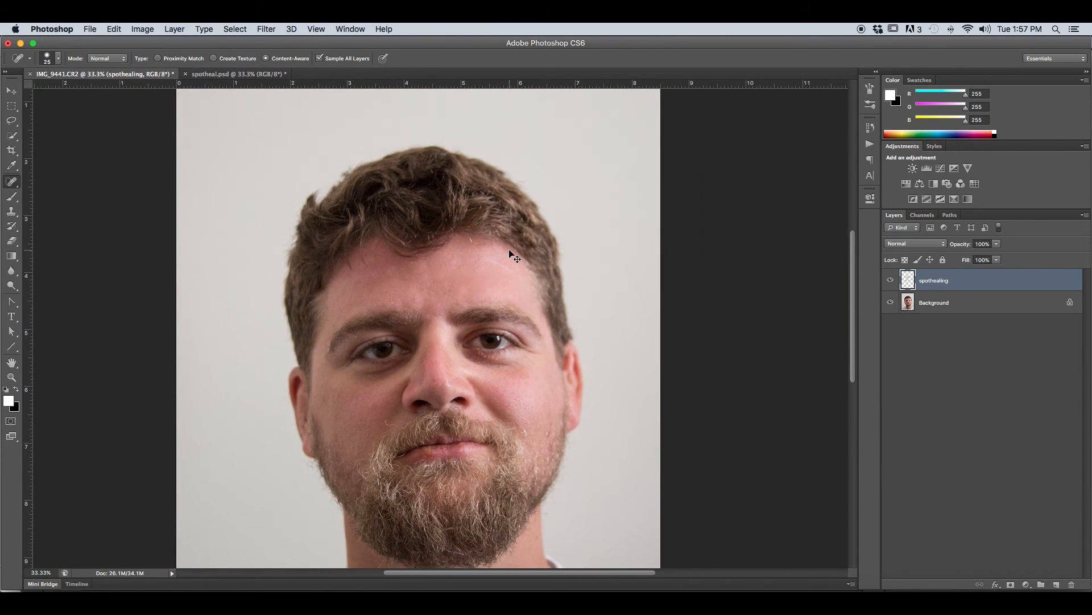
pyautogui.click(890, 280)
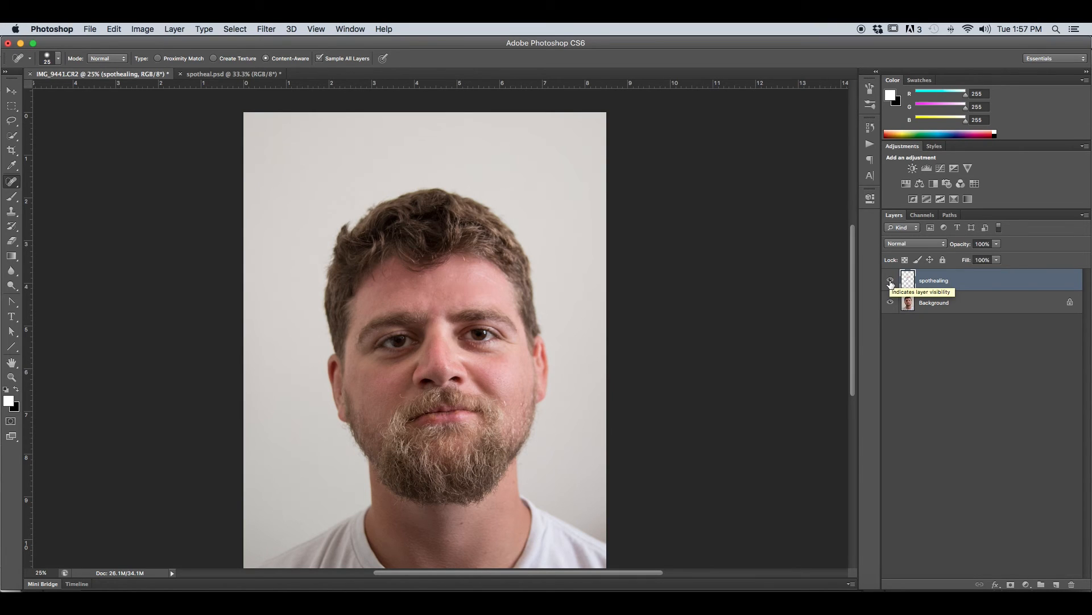
pyautogui.click(890, 280)
pyautogui.click(891, 280)
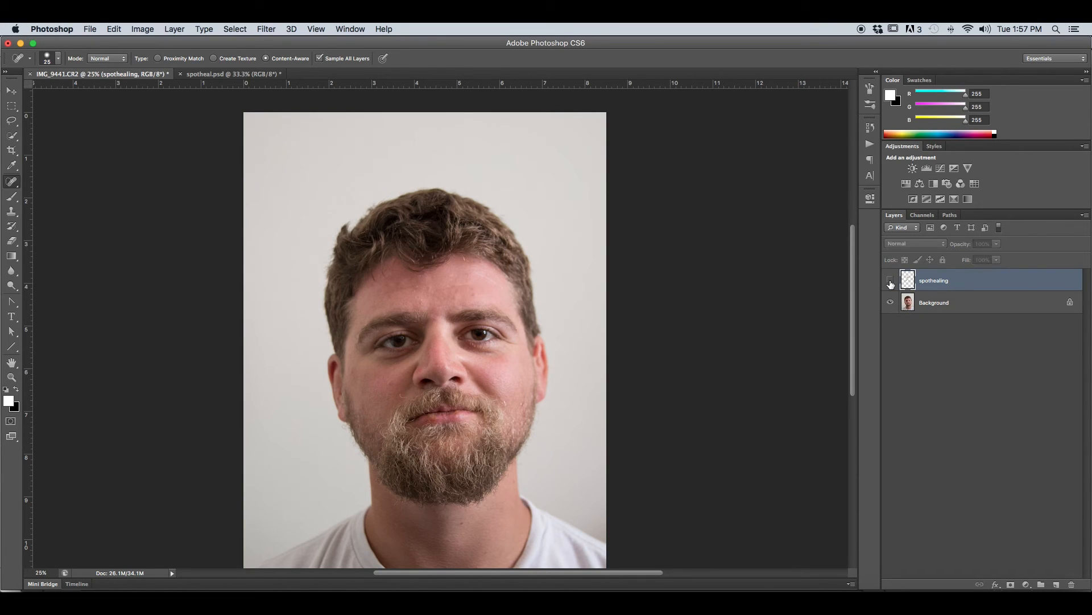
pyautogui.click(891, 281)
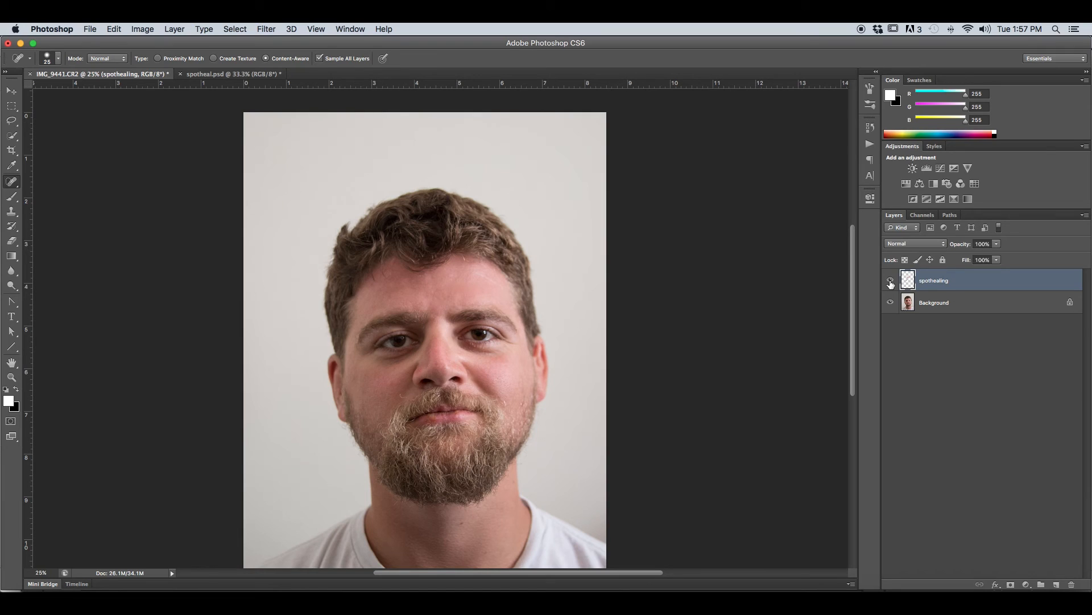
pyautogui.click(891, 280)
pyautogui.click(891, 280)
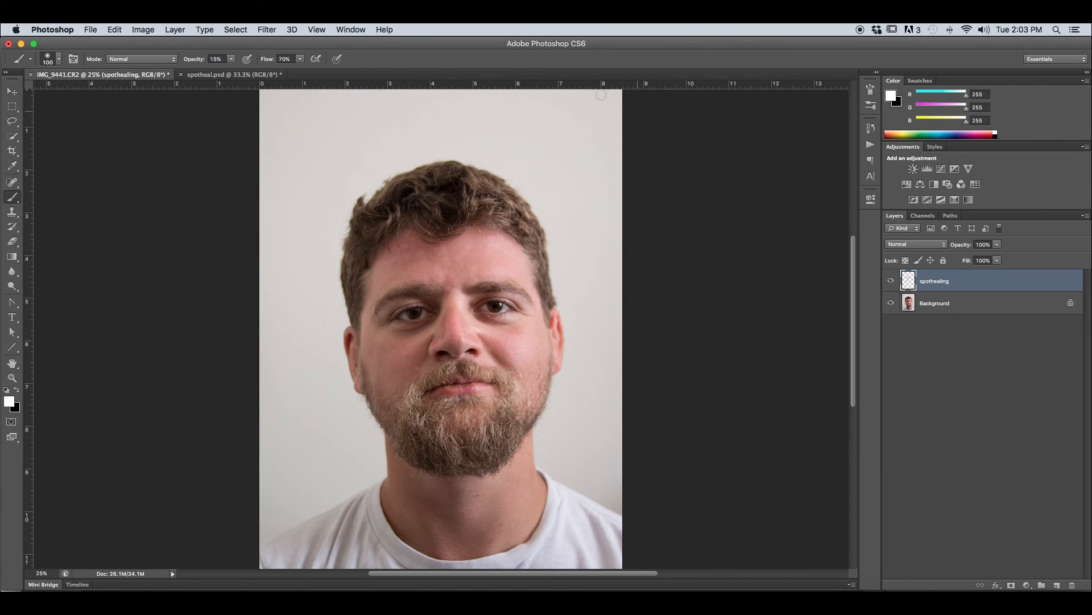
# Step: Return to the Spot Healing Brush with the Proximity Match type and heal the mid-forehead blemish
pyautogui.press('j')
pyautogui.click(159, 59)
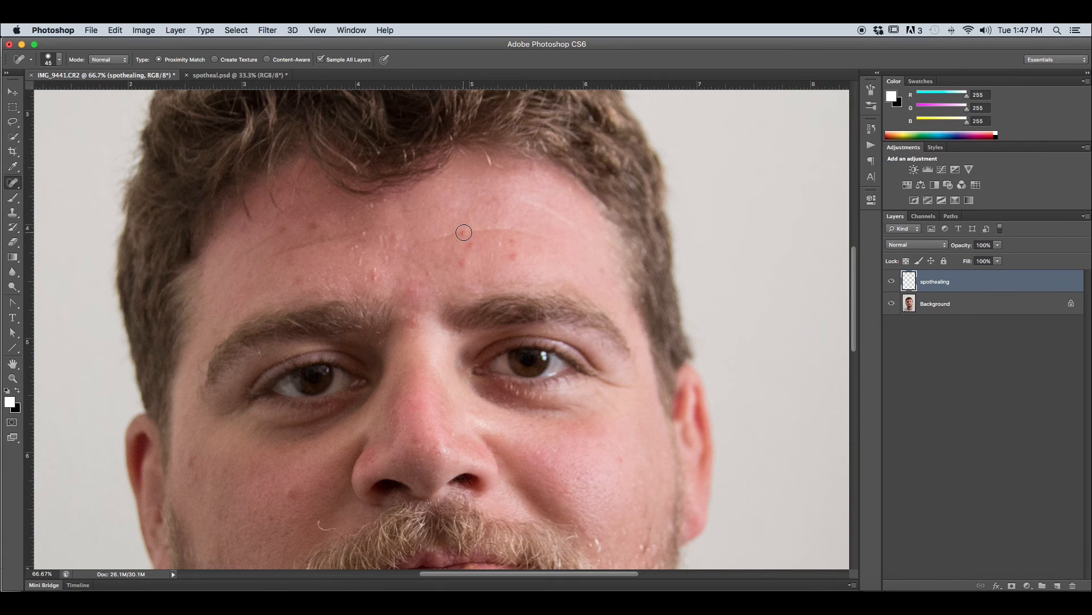
pyautogui.click(464, 232)
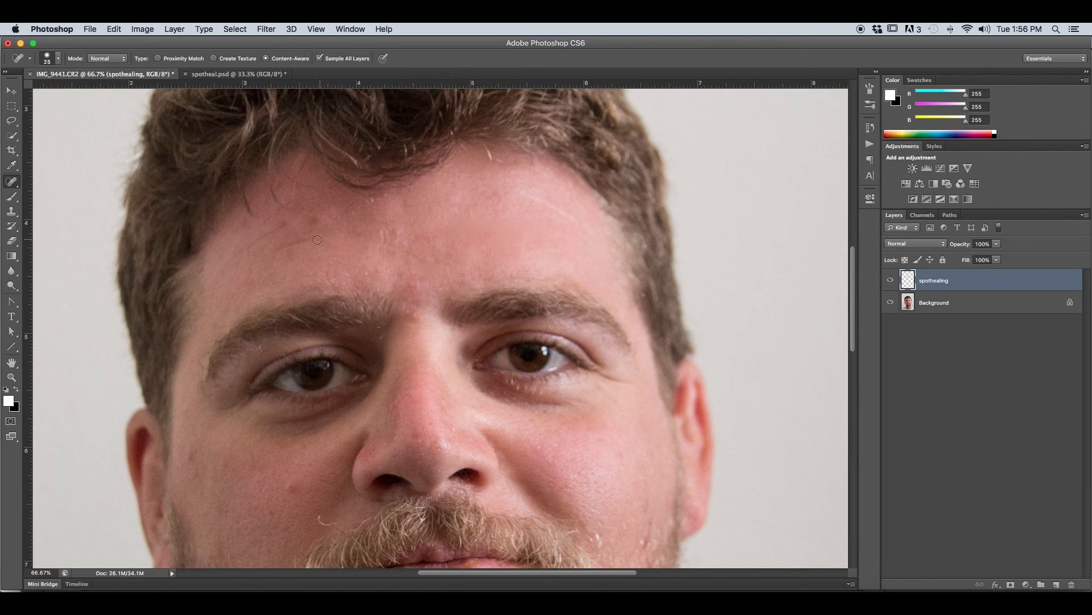
# Step: Heal the left forehead and between the eyebrows with Content-Aware, undoing the stroke along the left eyebrow
pyautogui.moveTo(310, 241)
pyautogui.mouseDown()
pyautogui.moveTo(300, 242)
pyautogui.moveTo(315, 243)
pyautogui.mouseUp()
pyautogui.moveTo(305, 302)
pyautogui.mouseDown()
pyautogui.moveTo(345, 288)
pyautogui.moveTo(336, 293)
pyautogui.moveTo(393, 296)
pyautogui.mouseUp()
pyautogui.press('super+z')
pyautogui.click(414, 313)
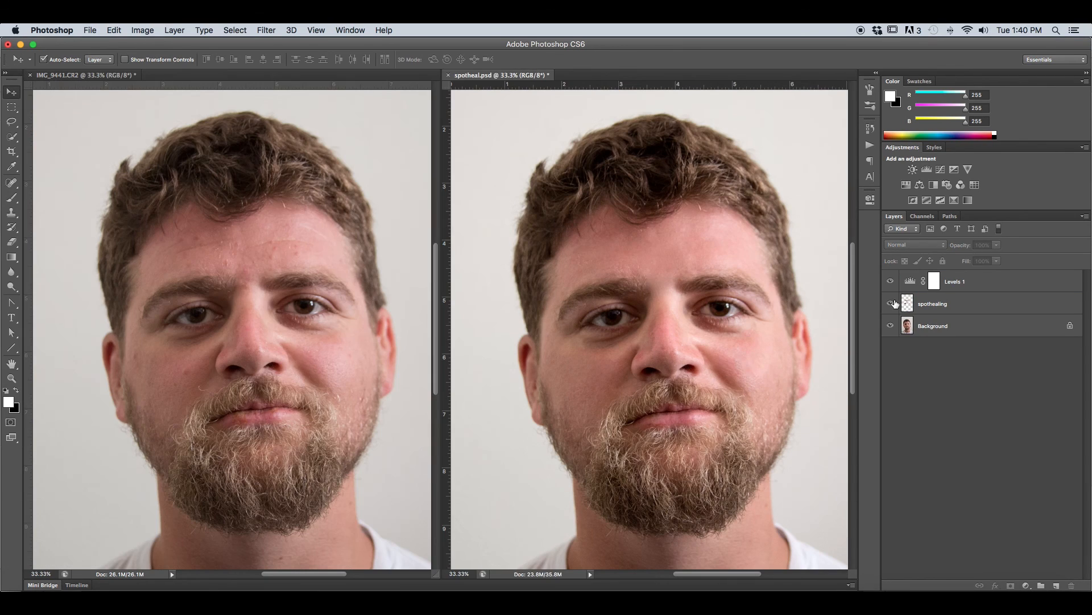
# Step: Show and hide the spothealing layer below Levels 1 in spotheal.psd to review the finished retouch beside the original
pyautogui.click(891, 304)
pyautogui.click(891, 304)
pyautogui.click(891, 303)
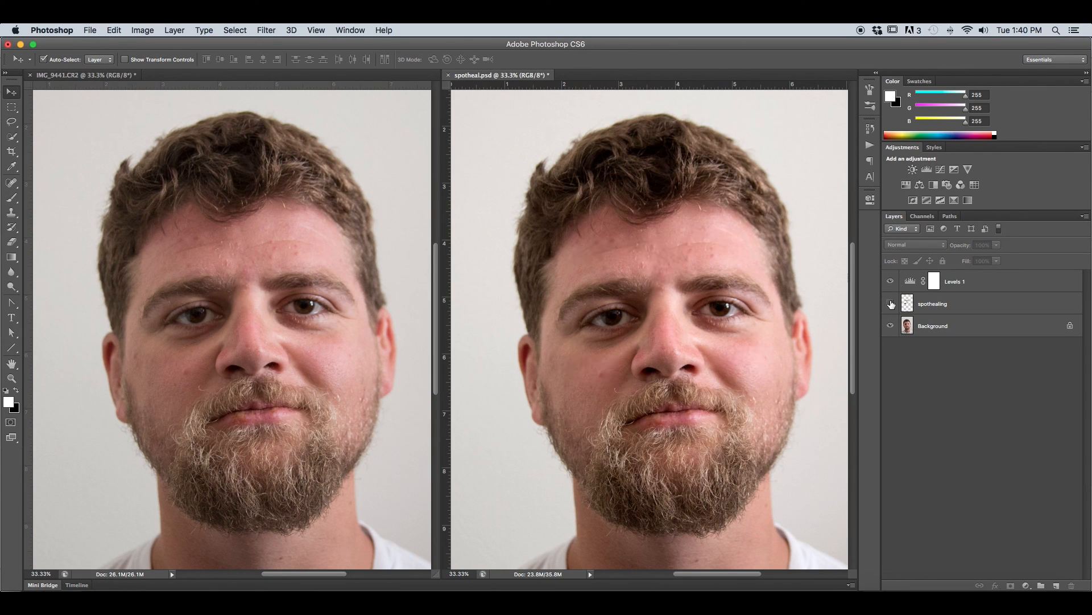
pyautogui.click(891, 304)
pyautogui.click(891, 303)
pyautogui.click(891, 304)
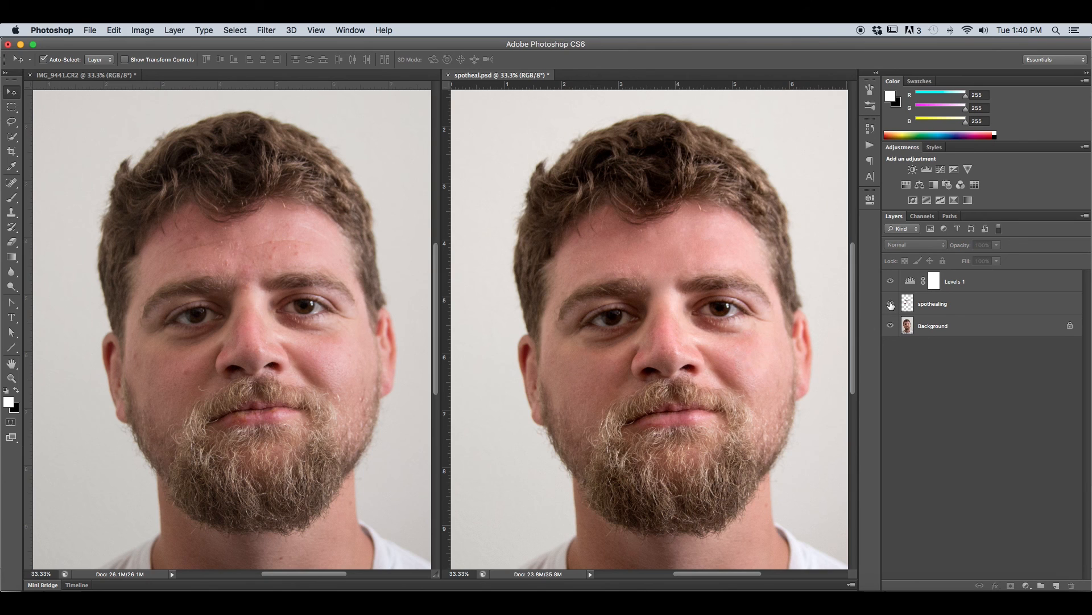
pyautogui.click(891, 305)
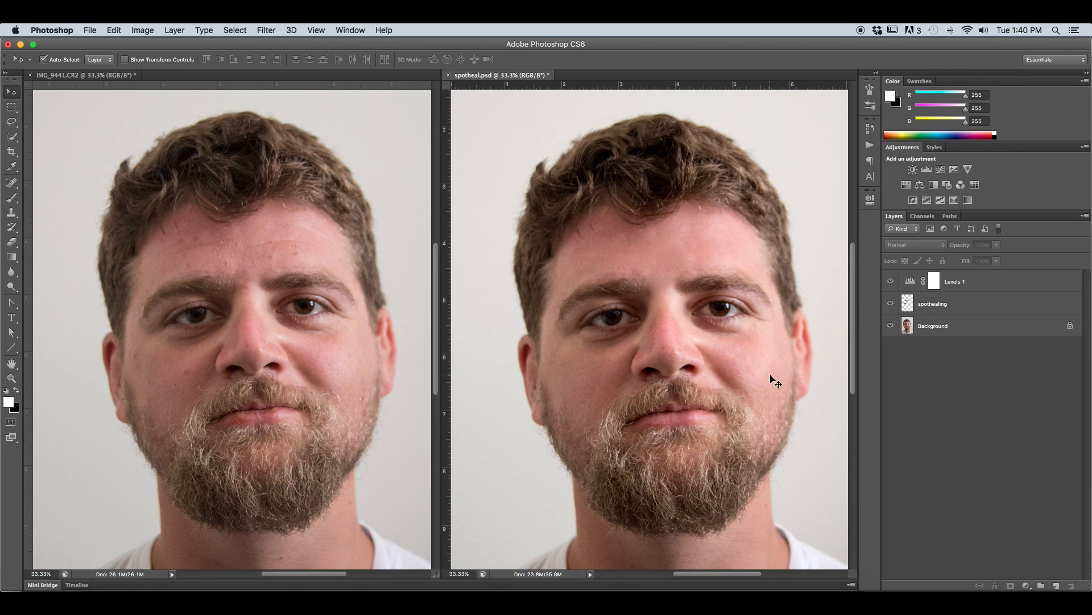